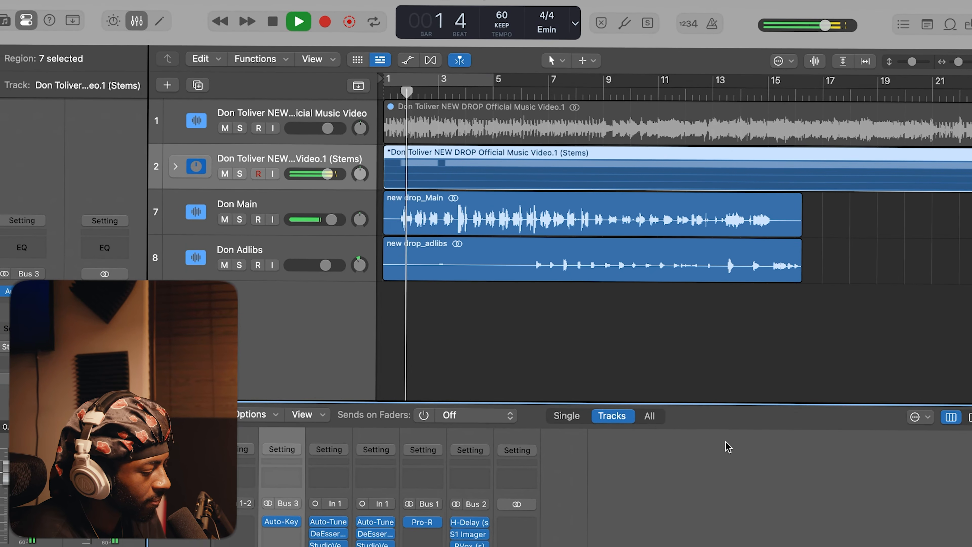
scroll(677, 490, "down", 4)
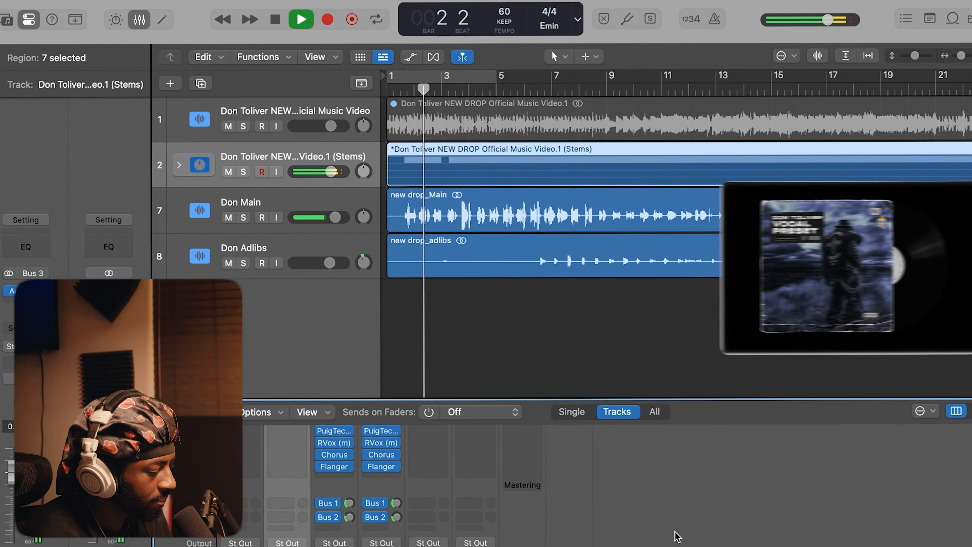
scroll(673, 538, "up", 4)
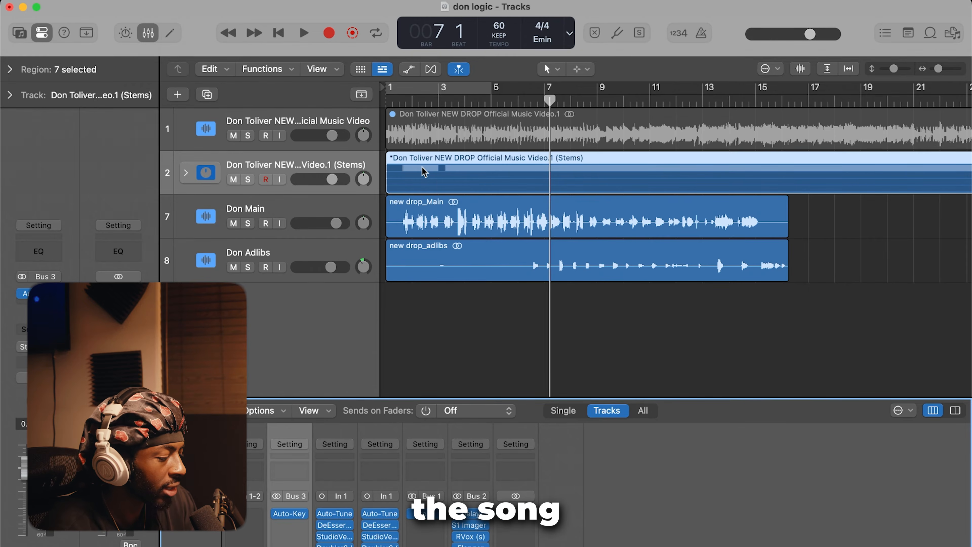
Step: Select the full song region on track 1 and open Stem Splitter for it
left_click(408, 125)
right_click(408, 126)
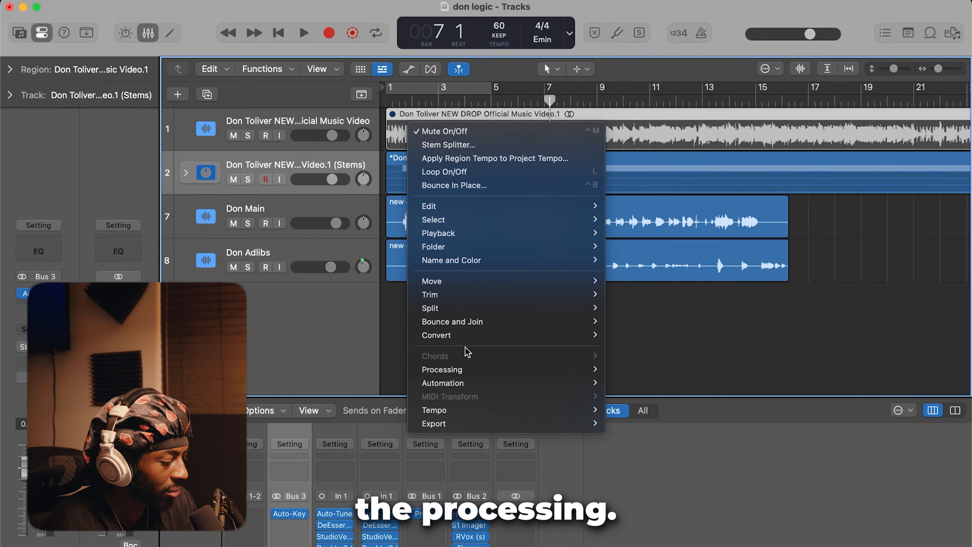
mouse_move(466, 371)
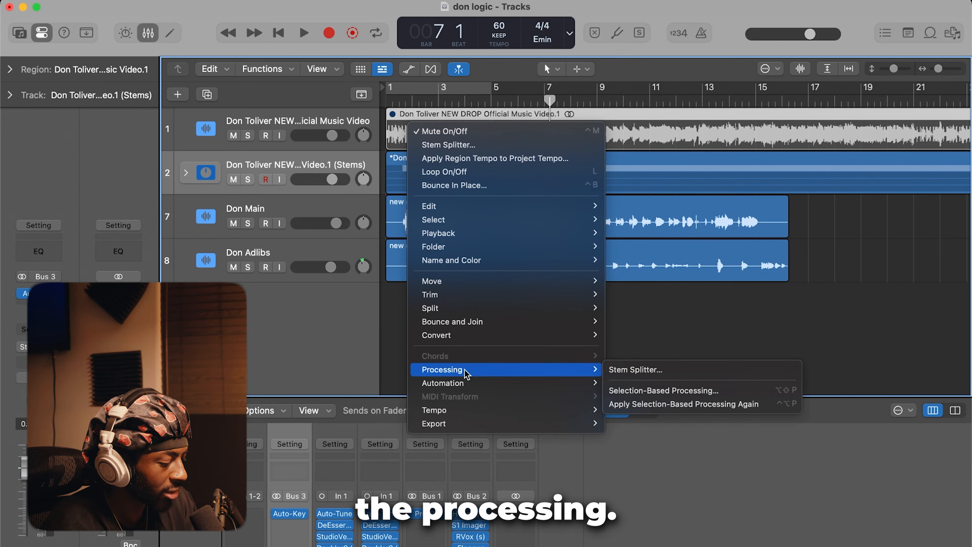
left_click(658, 370)
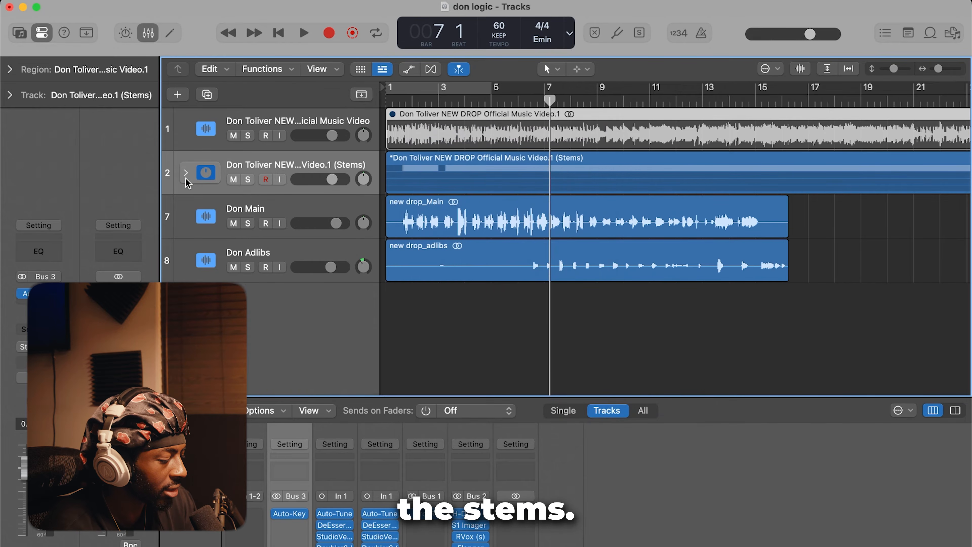
Step: Expand the Stems track stack to review its vocals, drums, bass and other tracks, and collapse it again
left_click(186, 173)
scroll(348, 218, "down", 2)
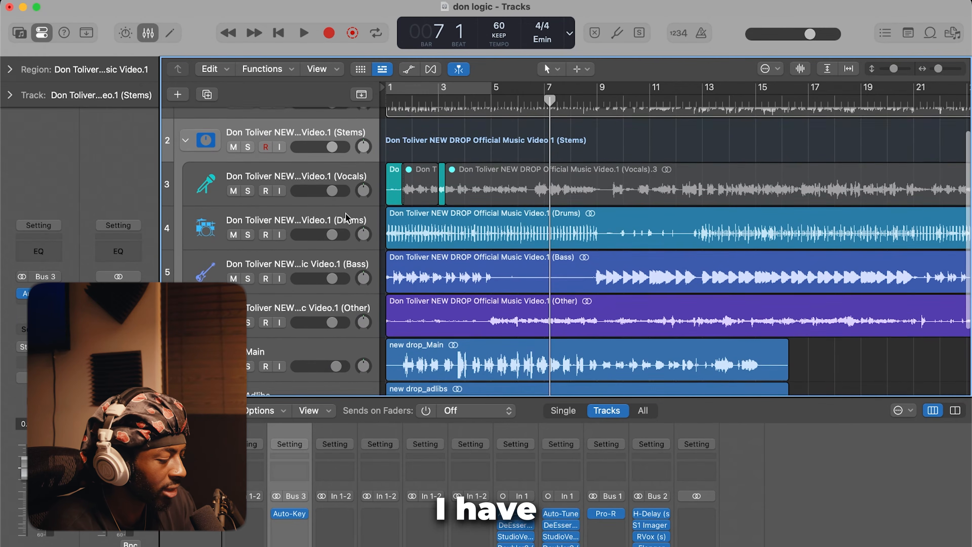
scroll(355, 257, "down", 2)
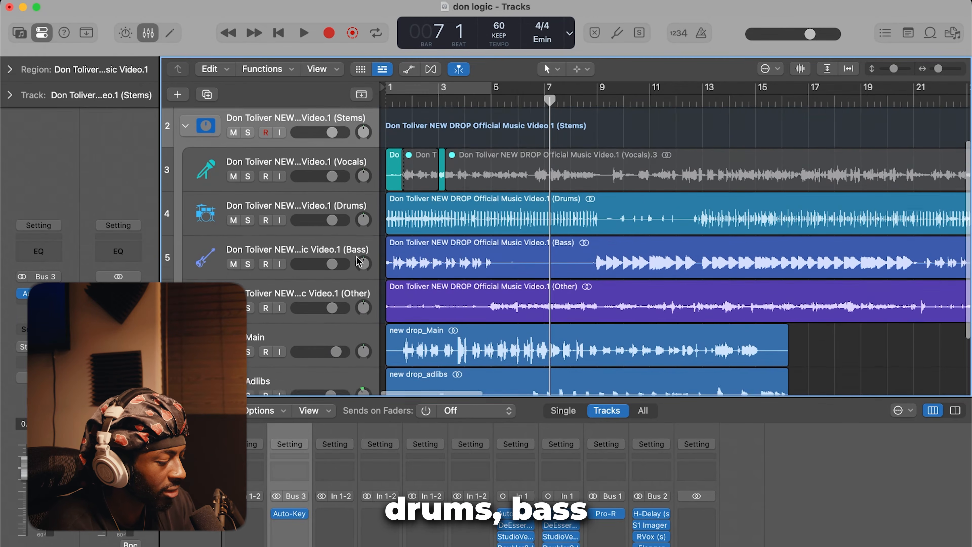
left_click(184, 175)
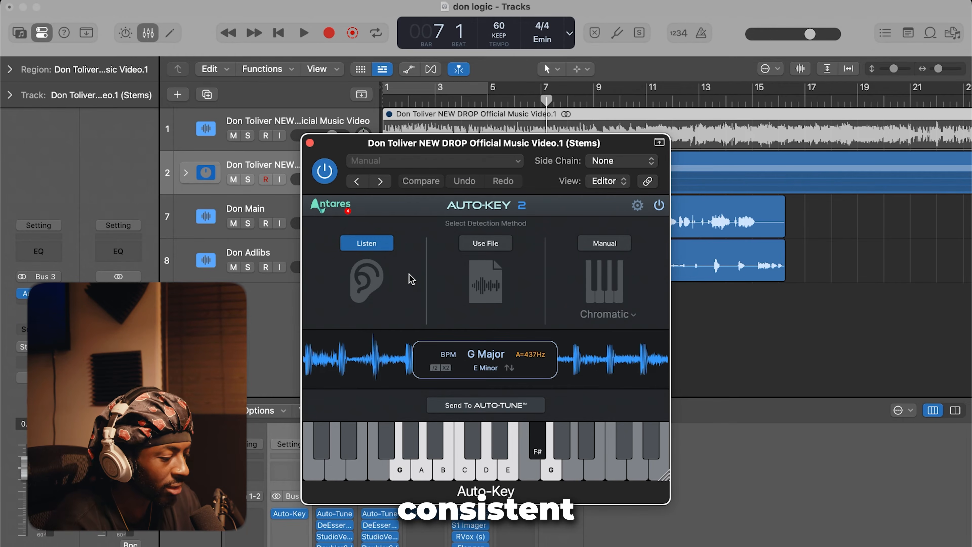
Step: Close the Auto-Key plugin, return the playhead to bar 1 and enlarge the mixer to show the full insert chains
left_click(310, 143)
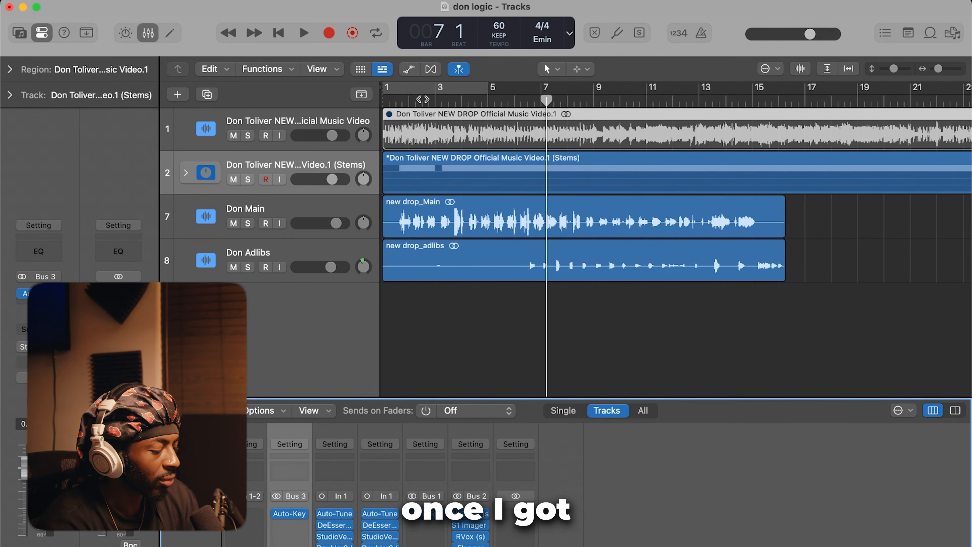
left_click_drag(423, 100, 341, 103)
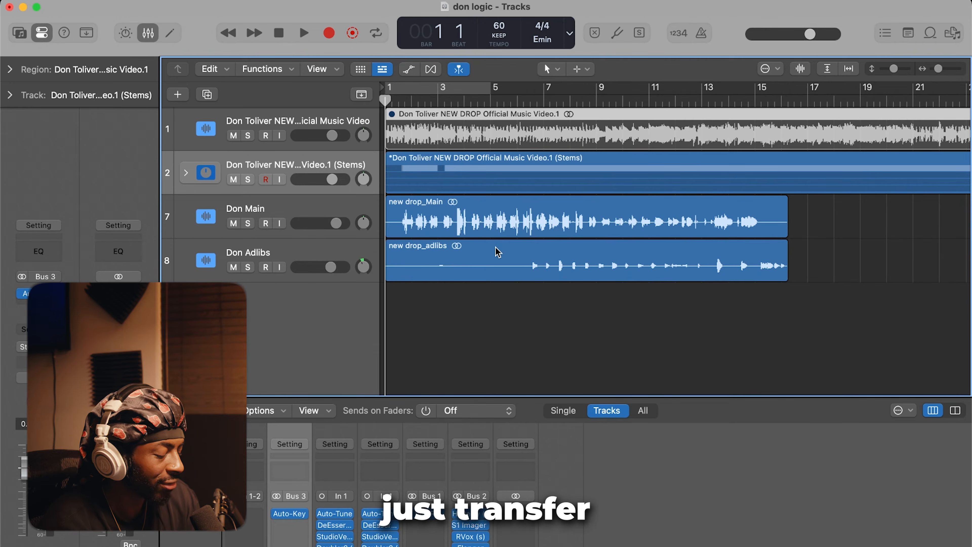
left_click_drag(396, 396, 395, 290)
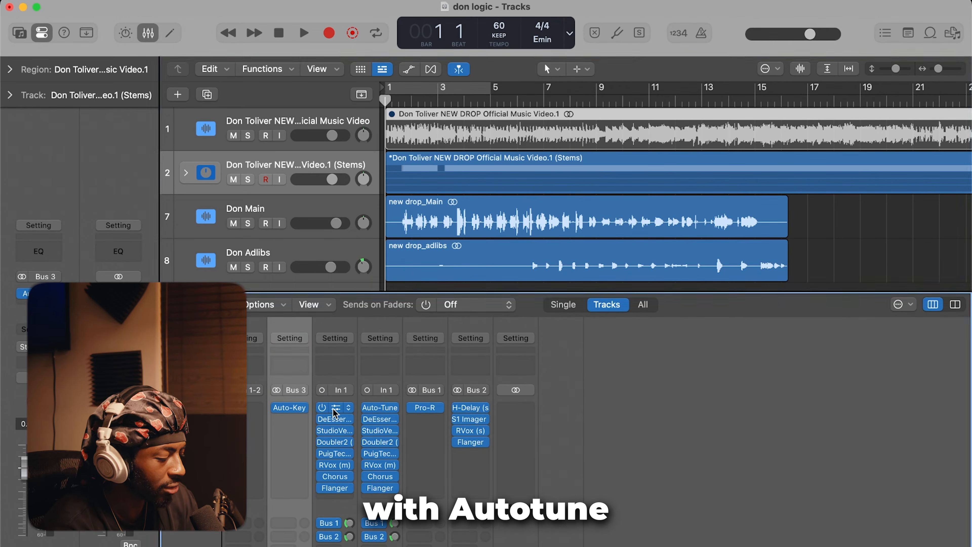
Step: Review the Auto-Tune Pro settings on the Don Main track, including the available input types
left_click(333, 409)
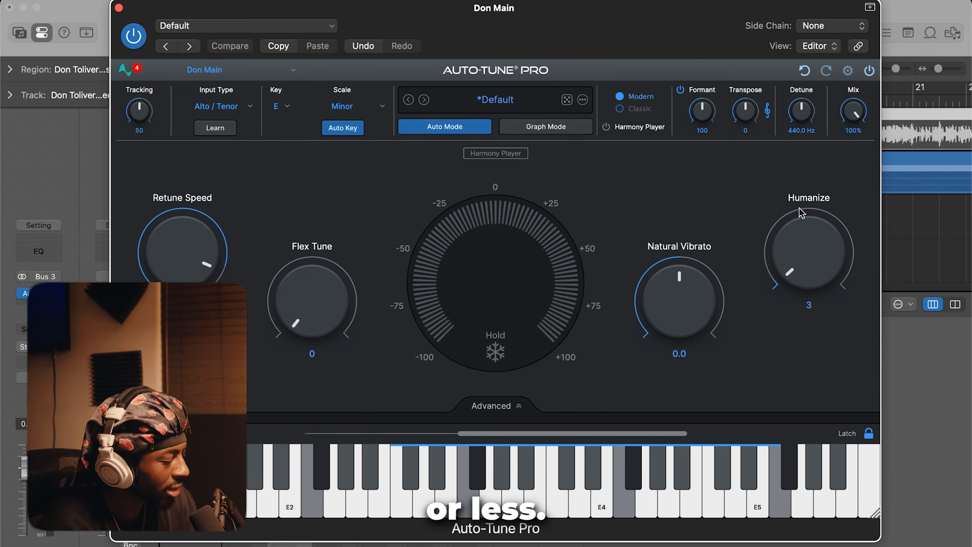
left_click(229, 111)
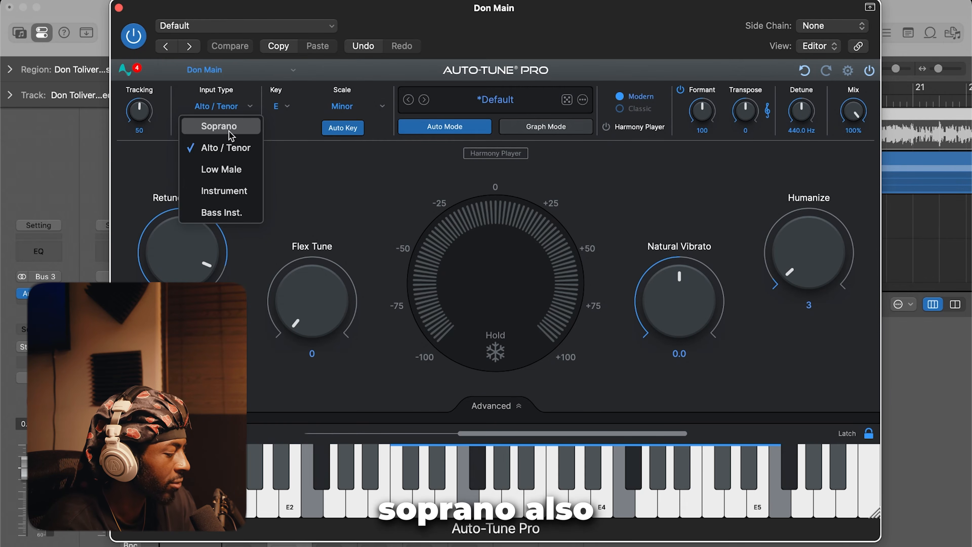
left_click(291, 175)
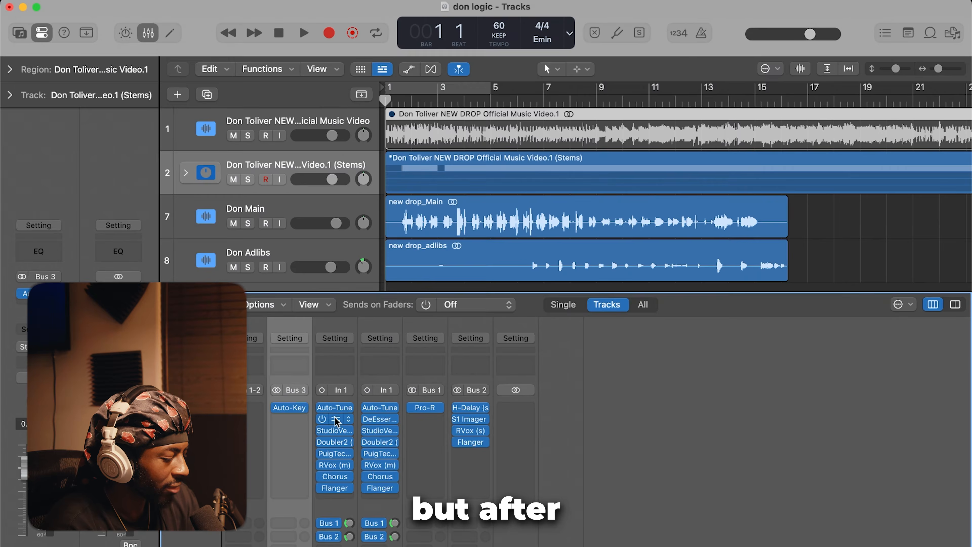
Step: Review the DeEsser insert on the Don Main track and close it
left_click(336, 424)
left_click_drag(338, 183, 331, 53)
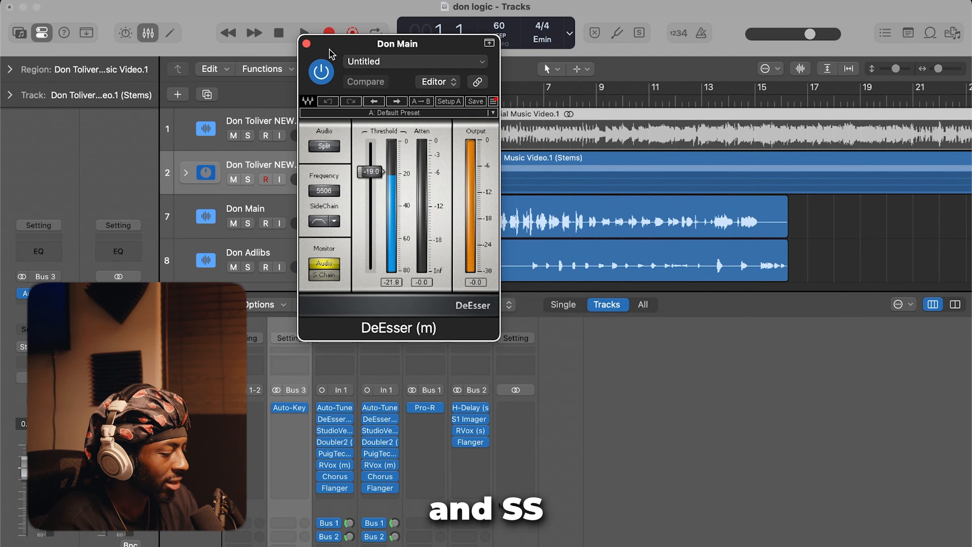
left_click(307, 45)
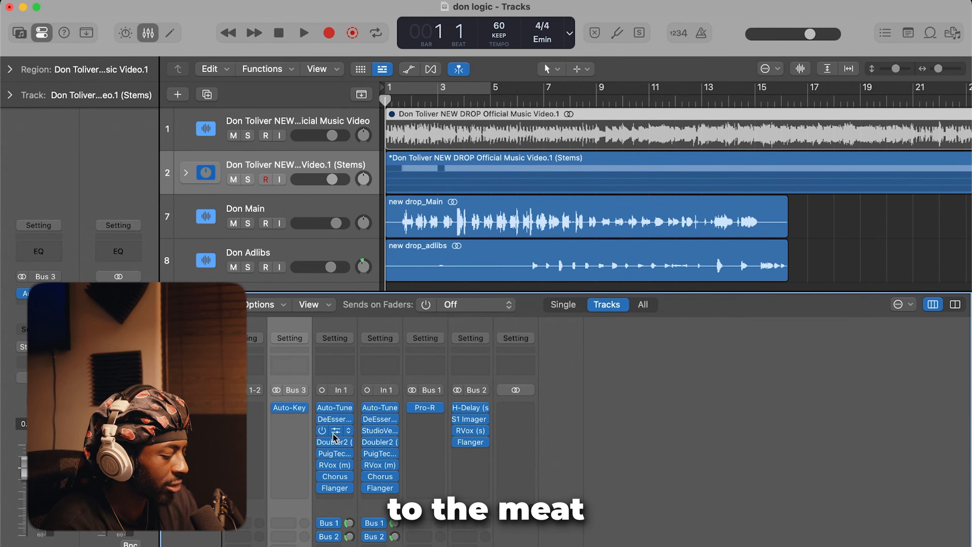
Step: Open the StudioVerse chain on Don Main and inspect its NS1 noise suppressor and Pro-Q 3 equalizer
left_click(334, 430)
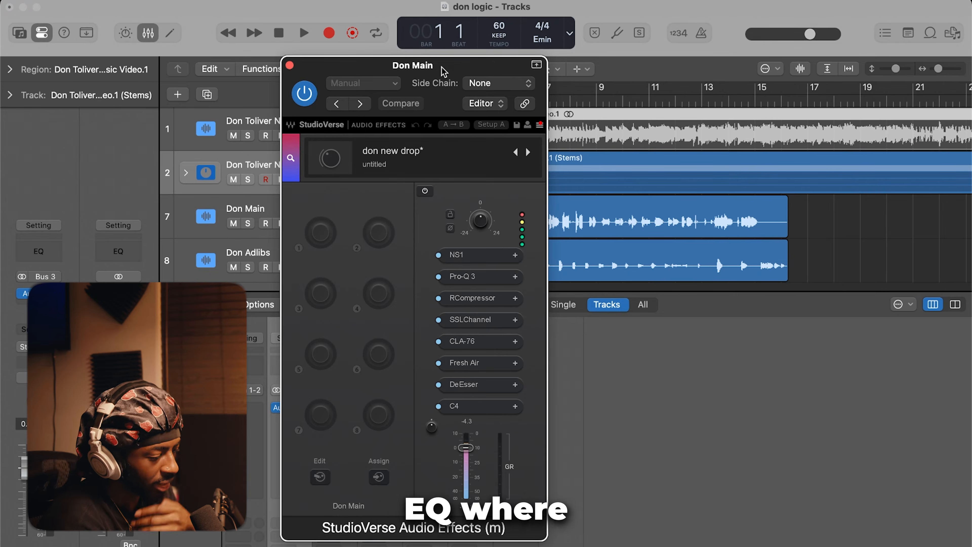
left_click(468, 259)
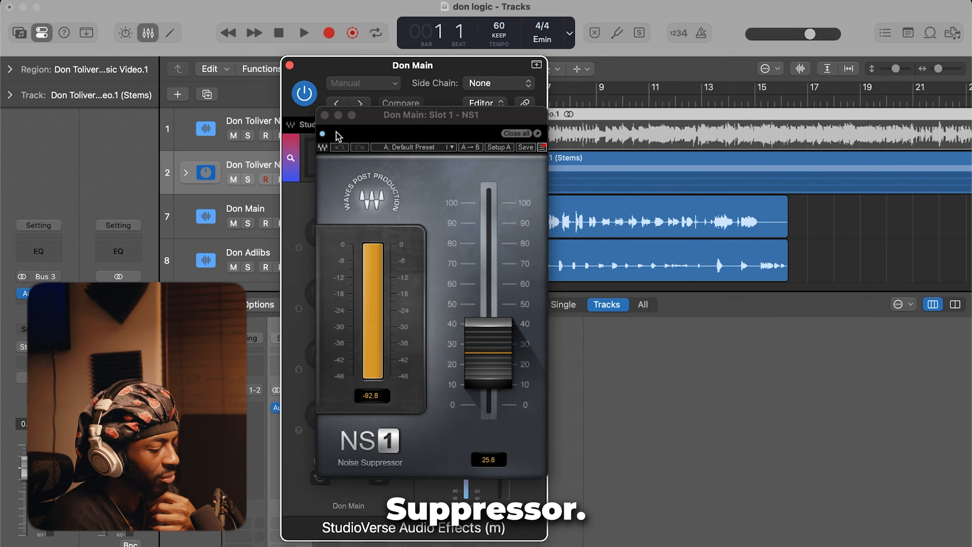
left_click(324, 115)
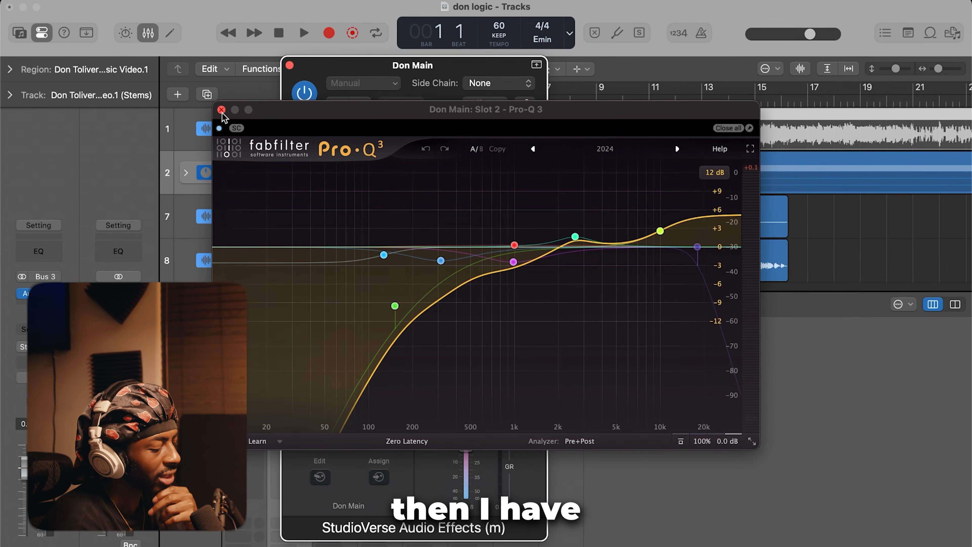
left_click(221, 109)
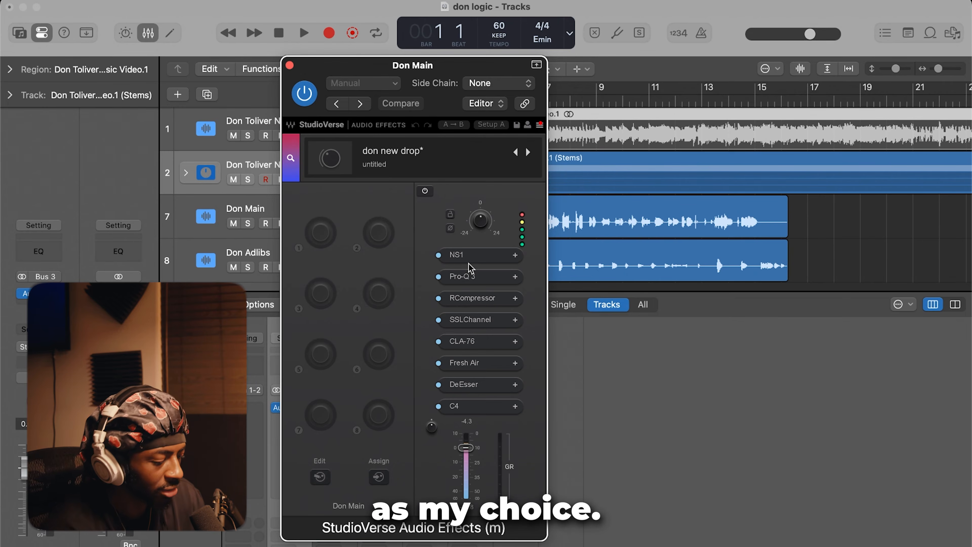
Step: Inspect the RCompressor, SSLChannel and CLA-76 settings in the StudioVerse chain, closing each one after viewing
left_click(477, 299)
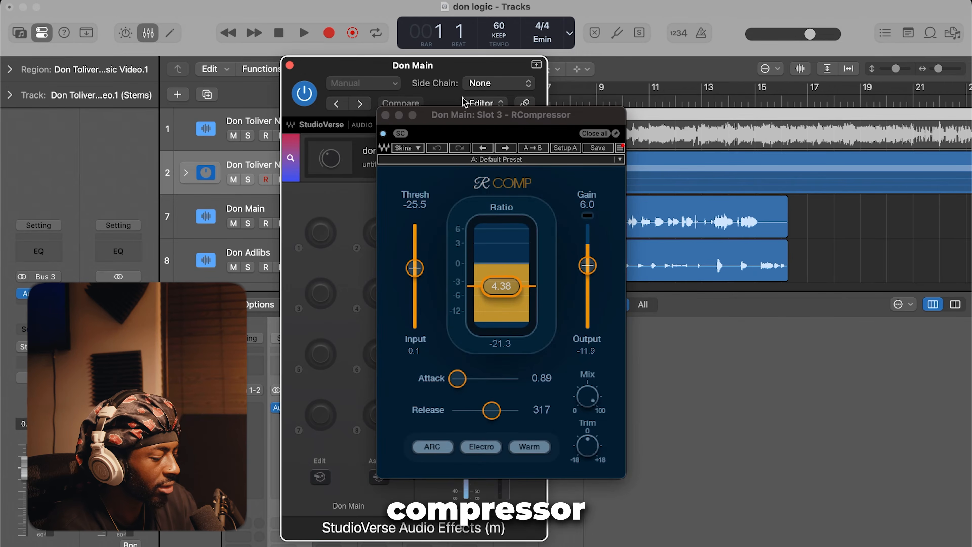
left_click(385, 115)
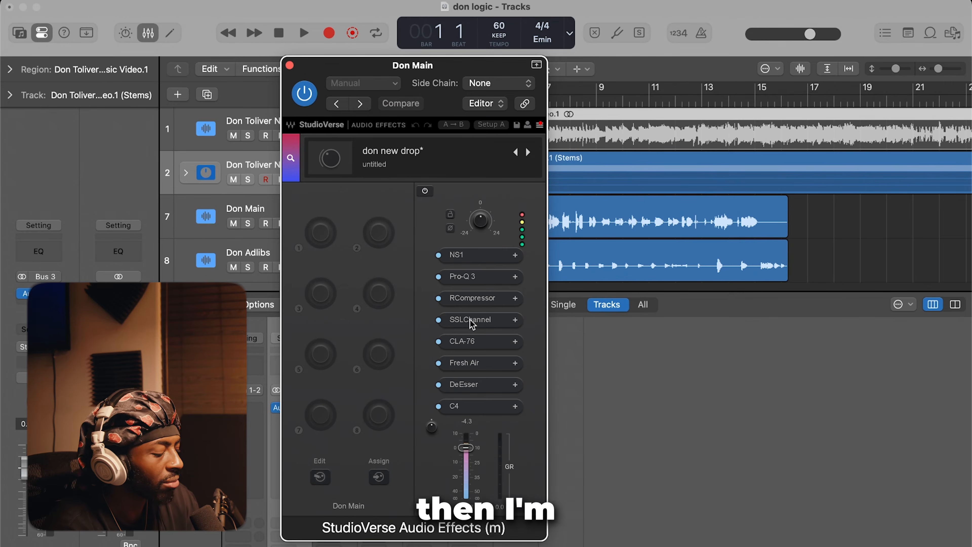
left_click(471, 320)
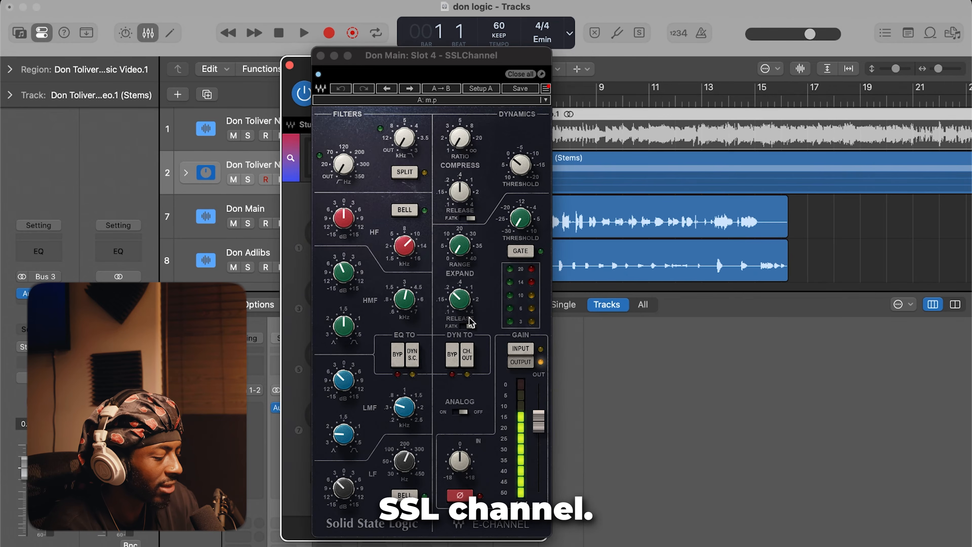
left_click(320, 56)
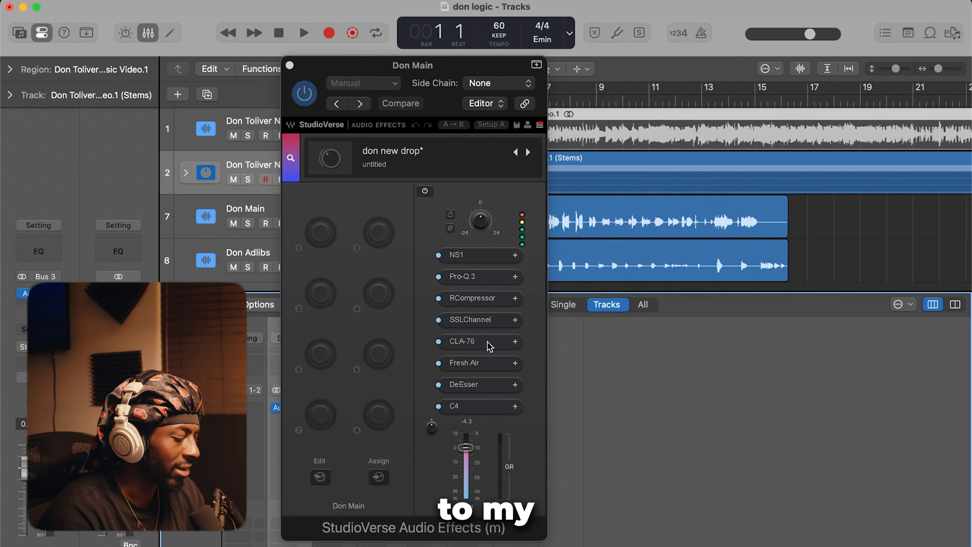
left_click(488, 346)
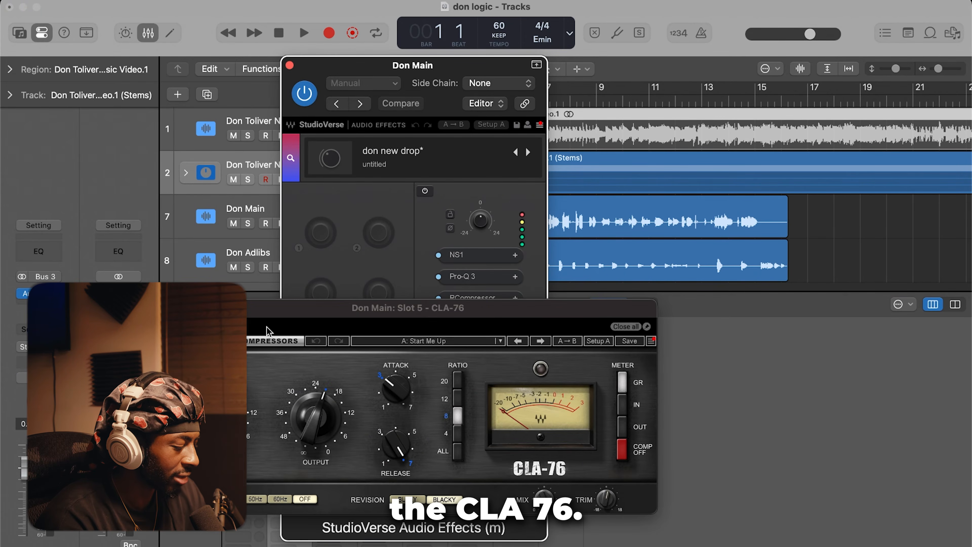
left_click(168, 307)
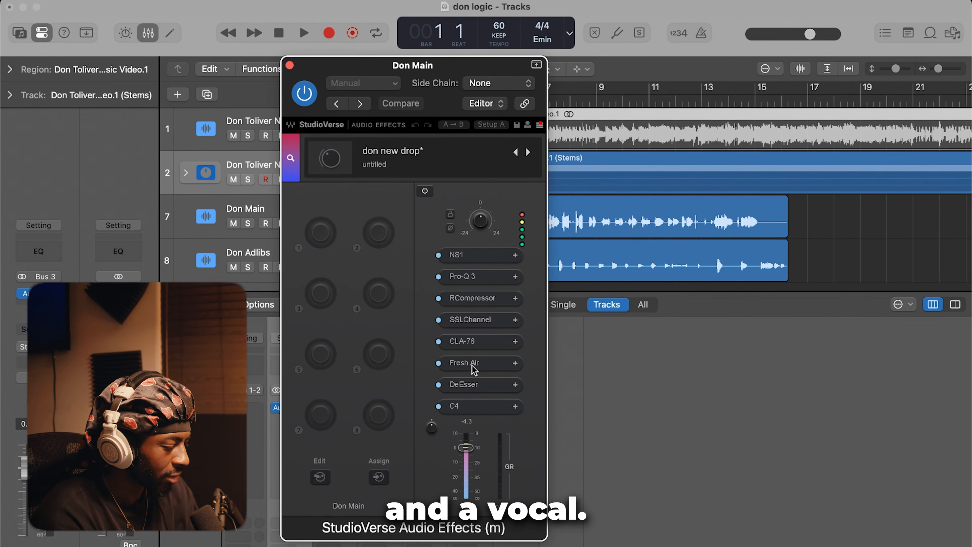
Step: Inspect the DeEsser and C4 multiband compressor settings in the StudioVerse chain and close the chain
left_click(471, 385)
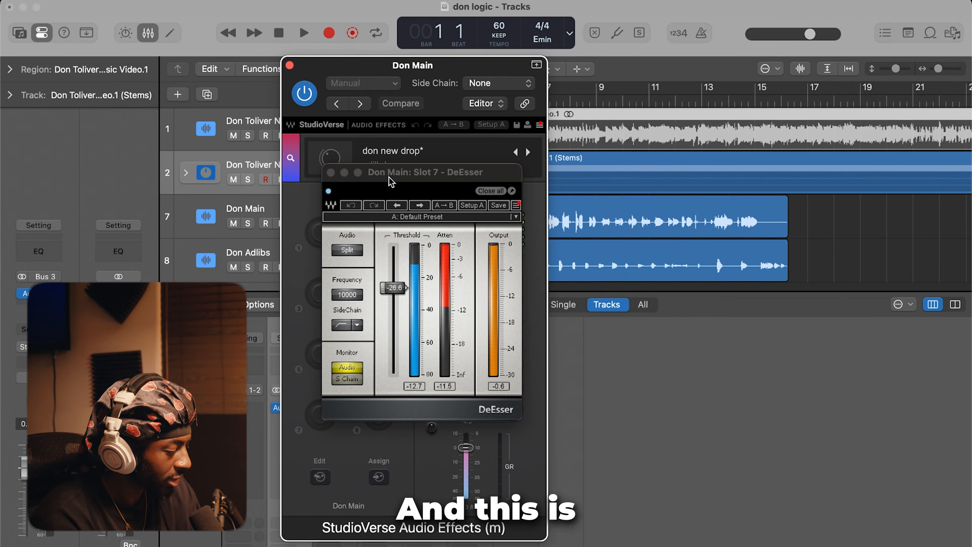
left_click(330, 173)
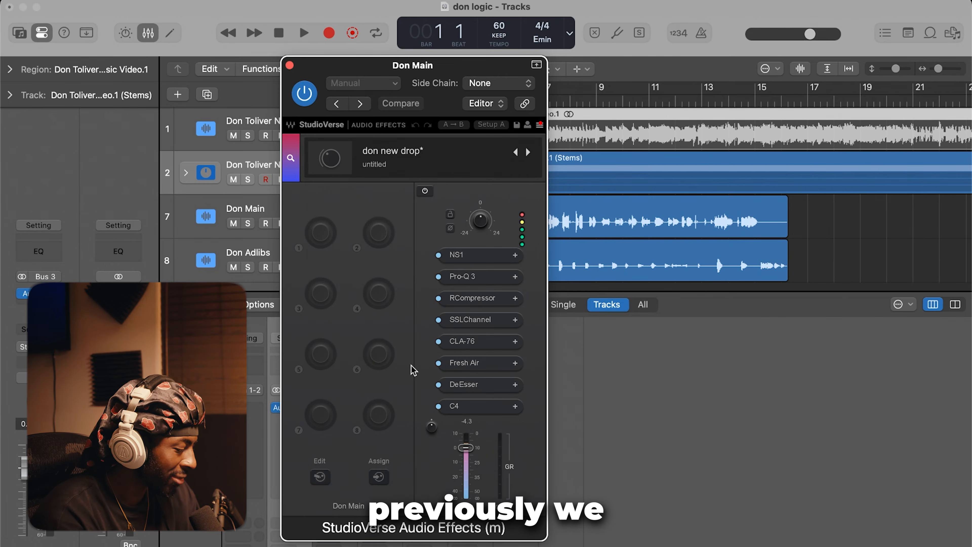
left_click(471, 389)
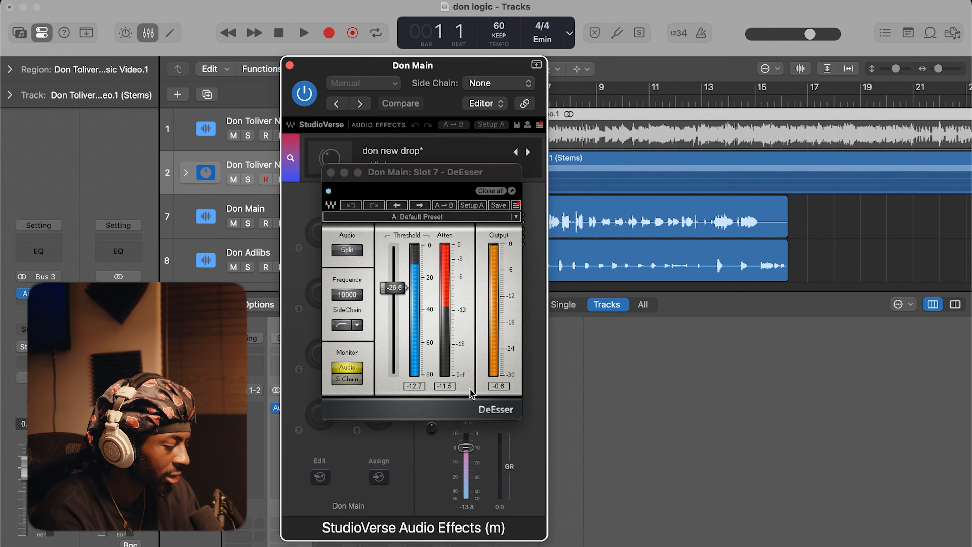
left_click(331, 173)
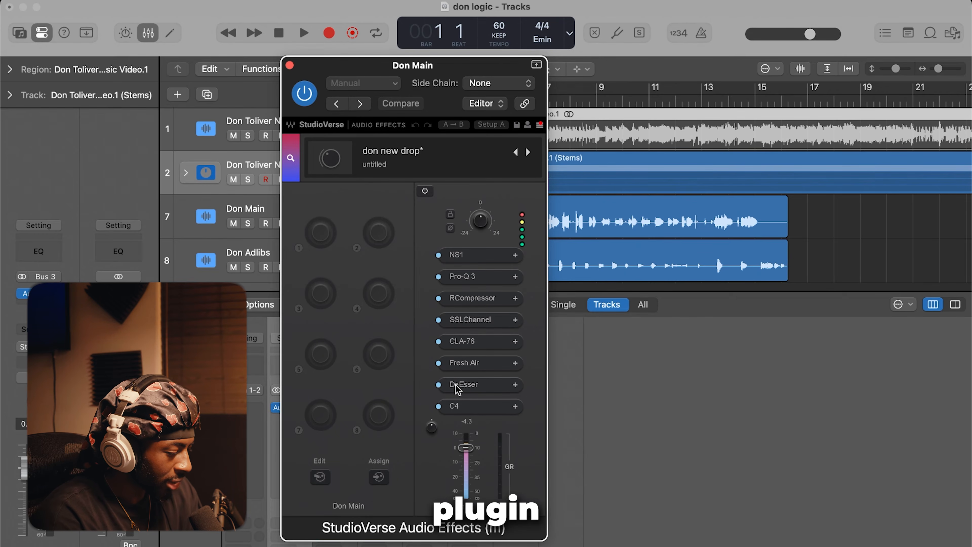
left_click(462, 407)
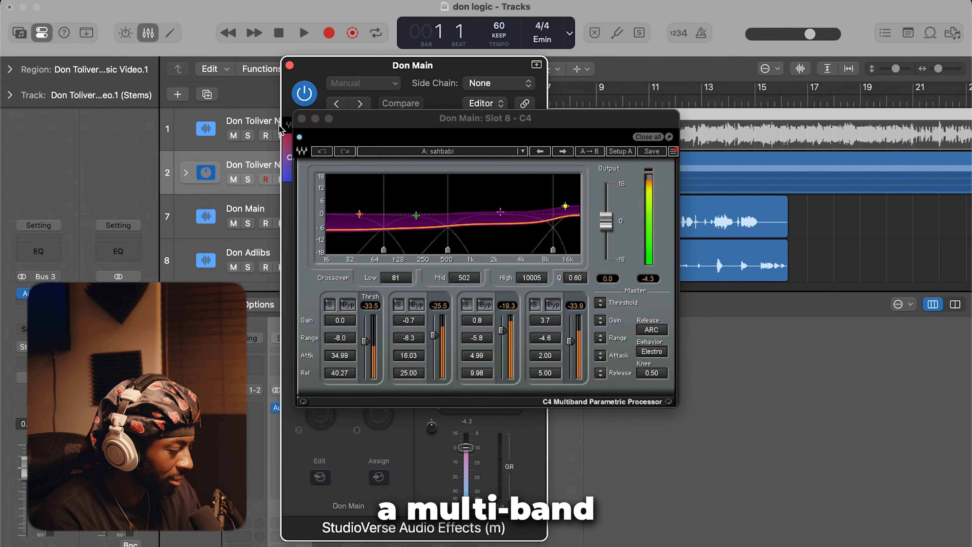
left_click(301, 118)
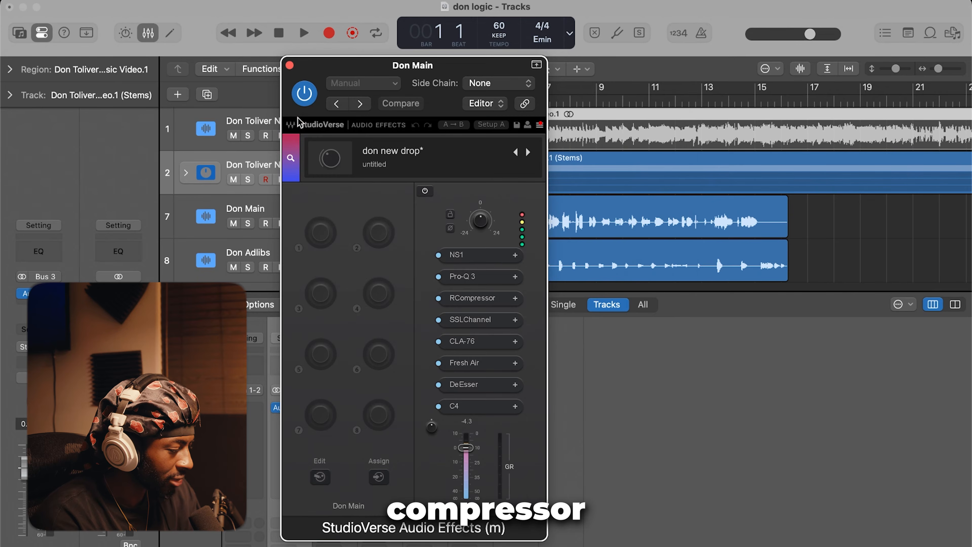
left_click(290, 65)
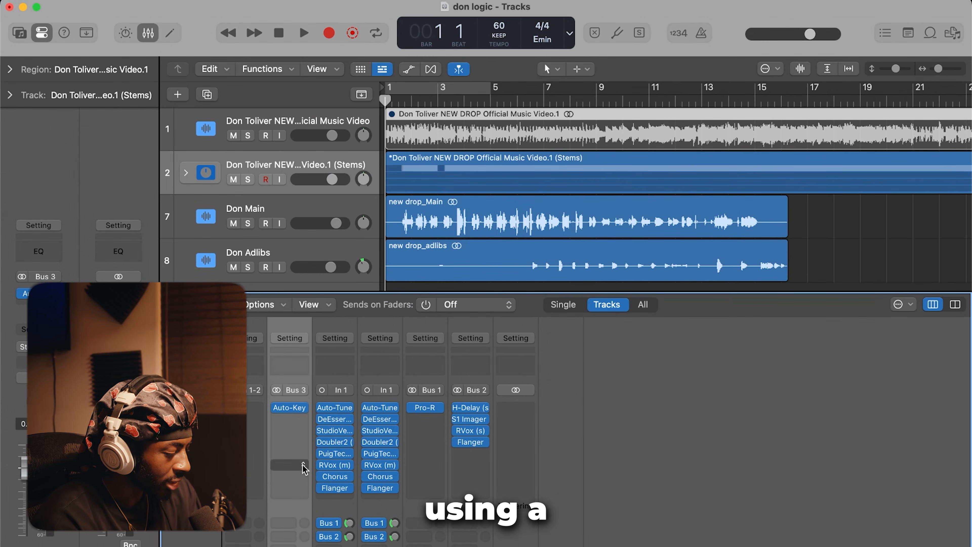
Step: Review the PuigTec EQP1A settings on the Don Main track and close the plugin
mouse_move(335, 442)
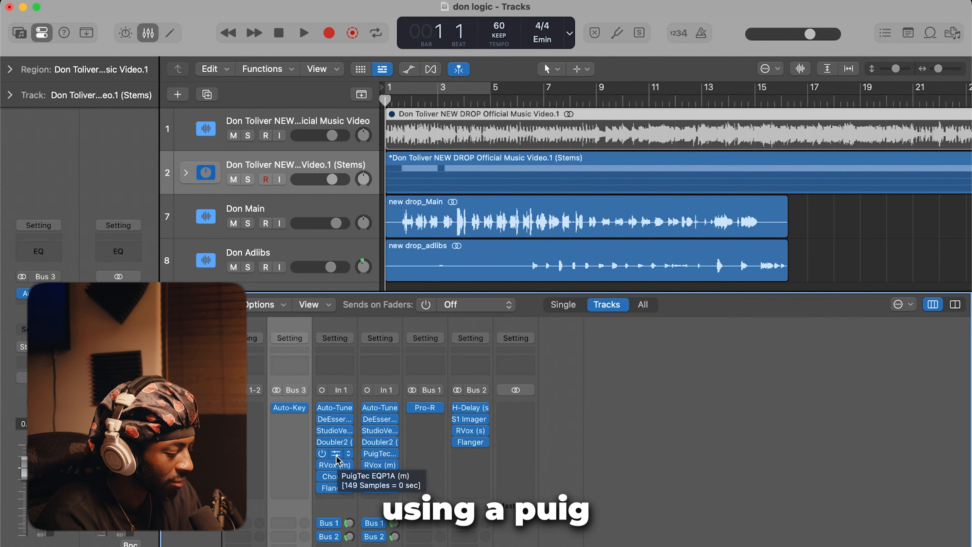
left_click(335, 453)
left_click(314, 173)
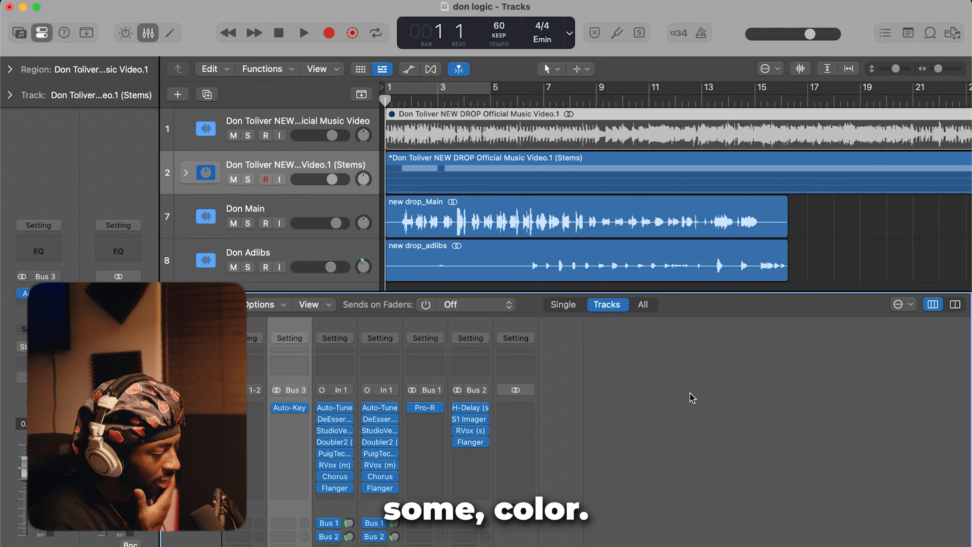
Step: Inspect the vocal sends, the Pro-R reverb on Bus 1 and the H-Delay on Bus 2, closing each plugin after viewing
scroll(347, 466, "down", 3)
left_click(336, 465)
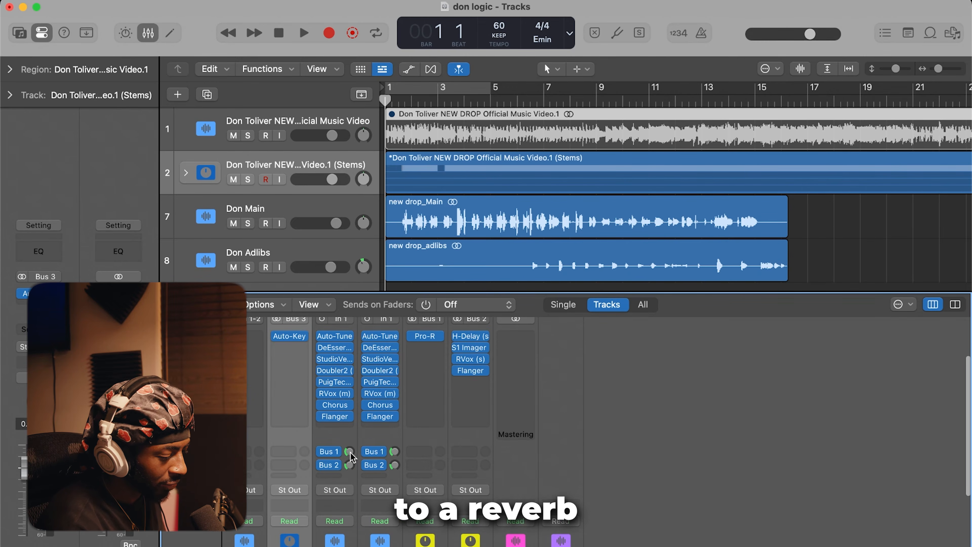
scroll(421, 406, "up", 3)
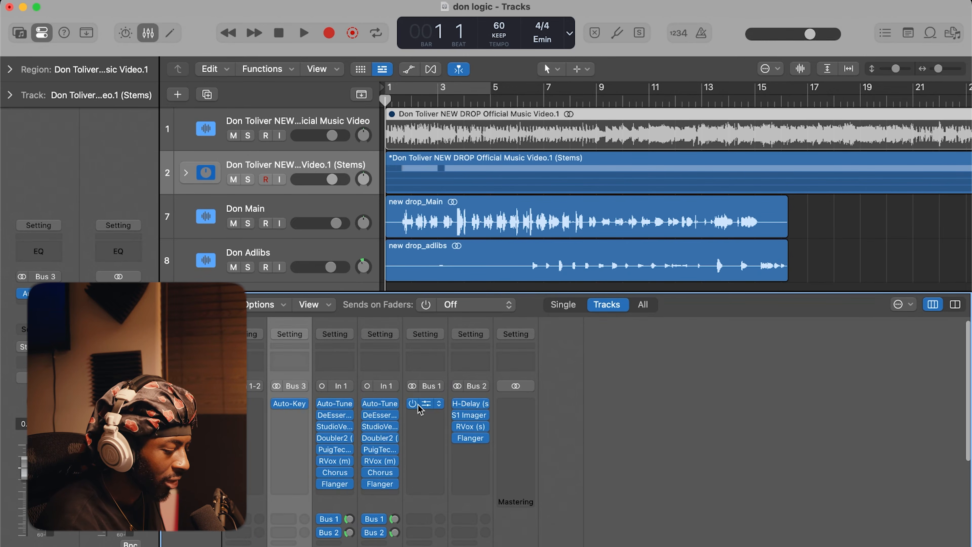
left_click(423, 404)
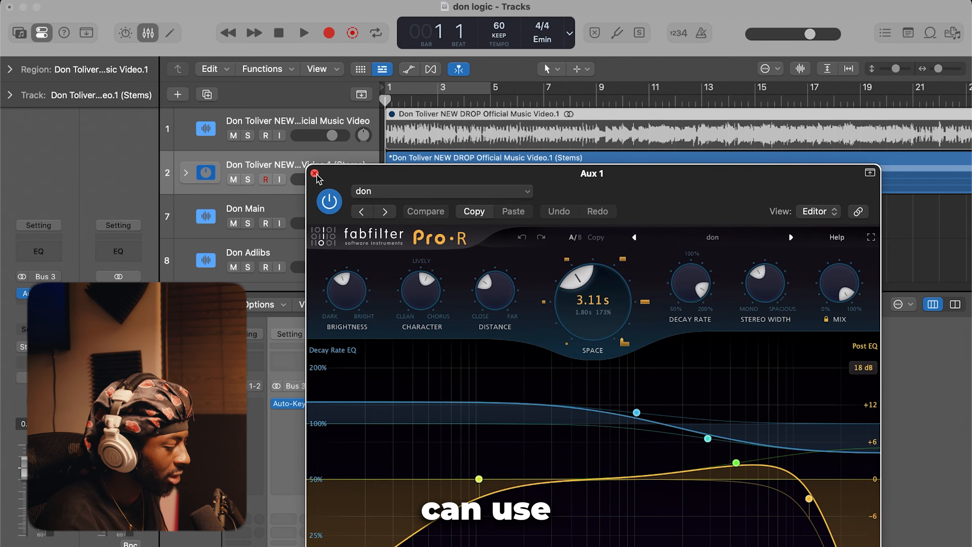
left_click(315, 174)
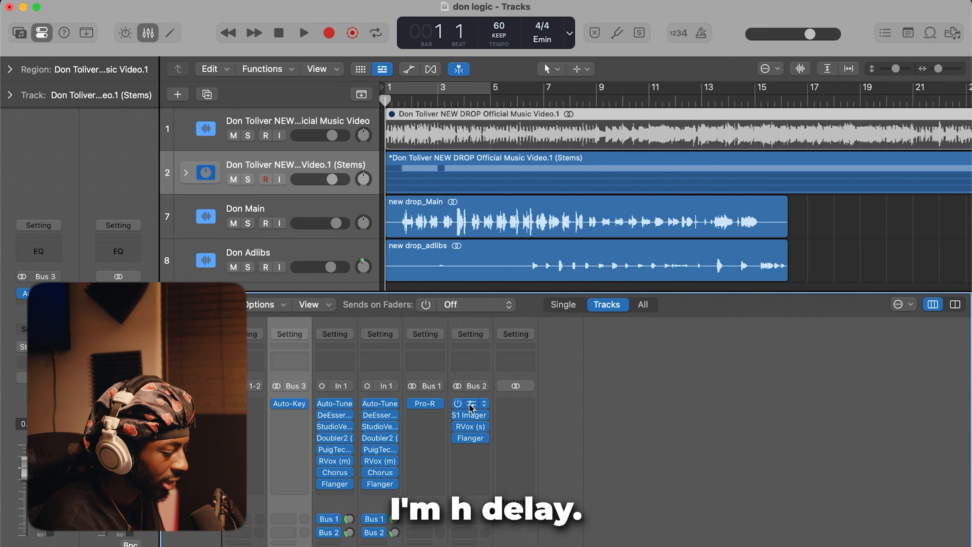
left_click(471, 407)
left_click(316, 174)
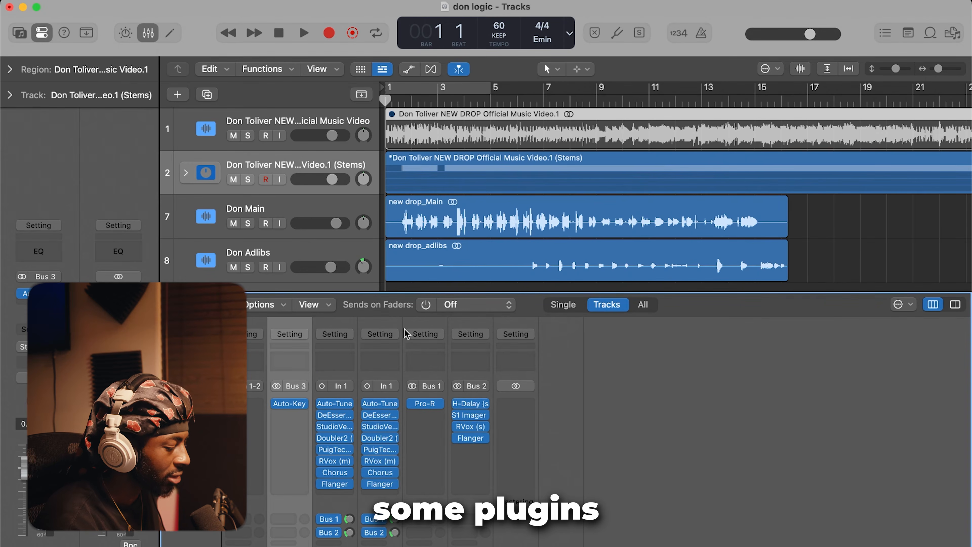
Step: Audition the Don Main vocal on its own with solo, clear the solo and stop playback
left_click(248, 223)
key("space")
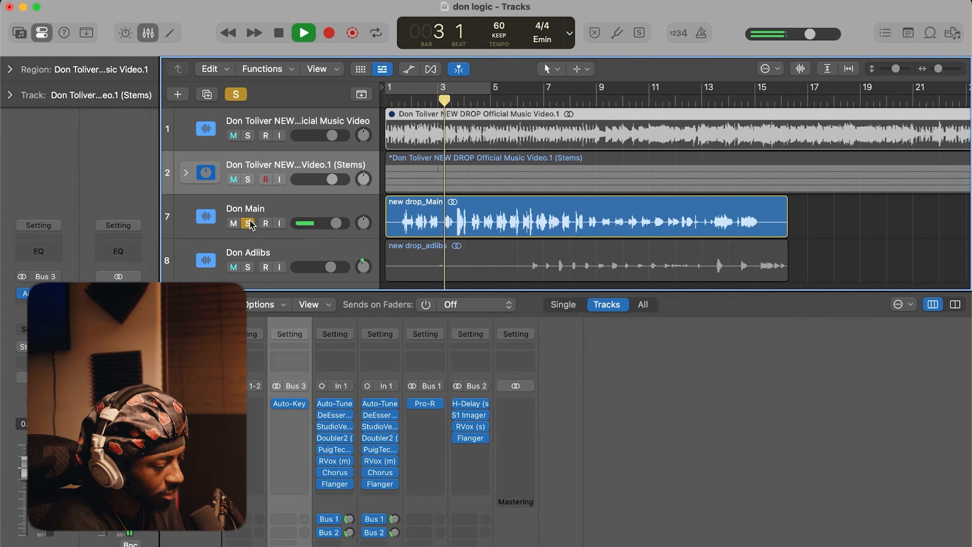
left_click(247, 223)
key("space")
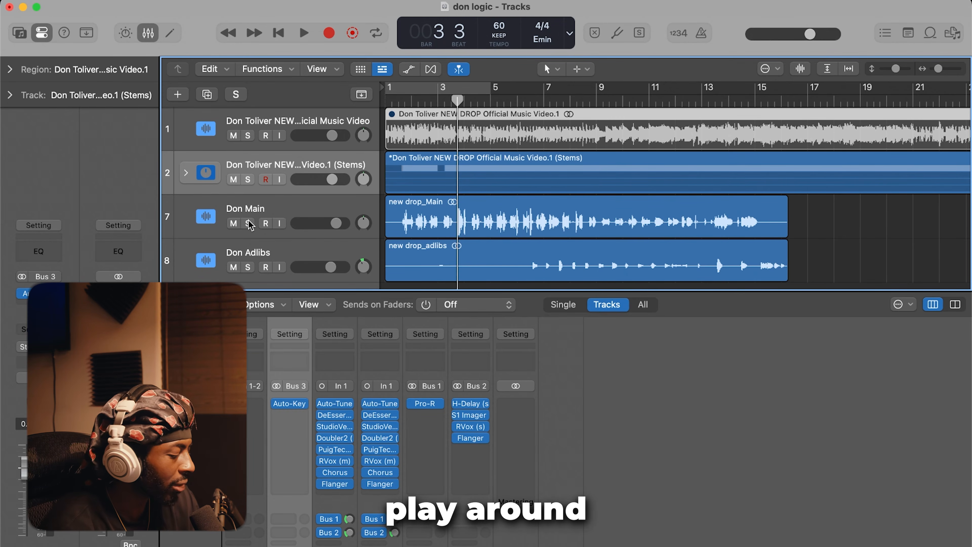
Step: Review the Chorus settings on the Don Adlibs track, close the plugin and check the track's panning
mouse_move(338, 474)
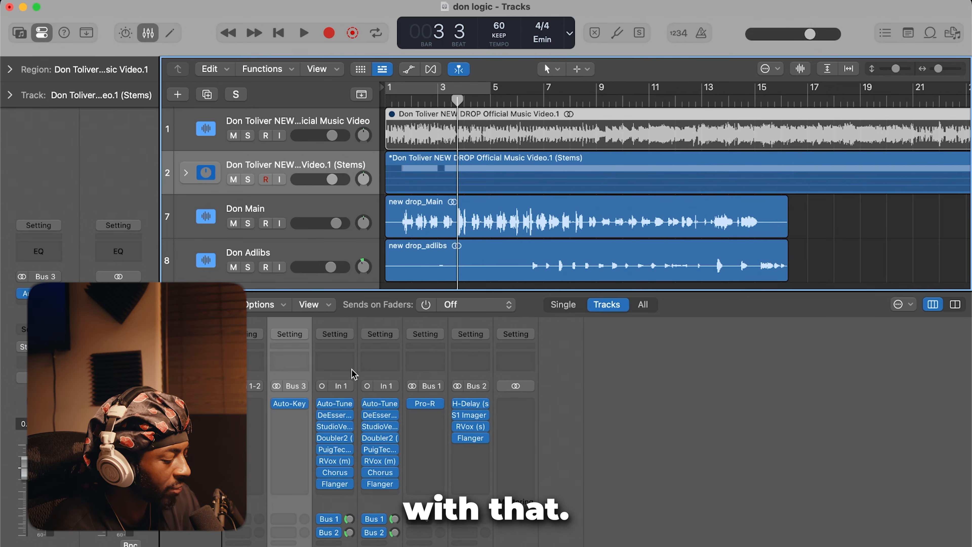
left_click(373, 381)
scroll(374, 380, "down", 5)
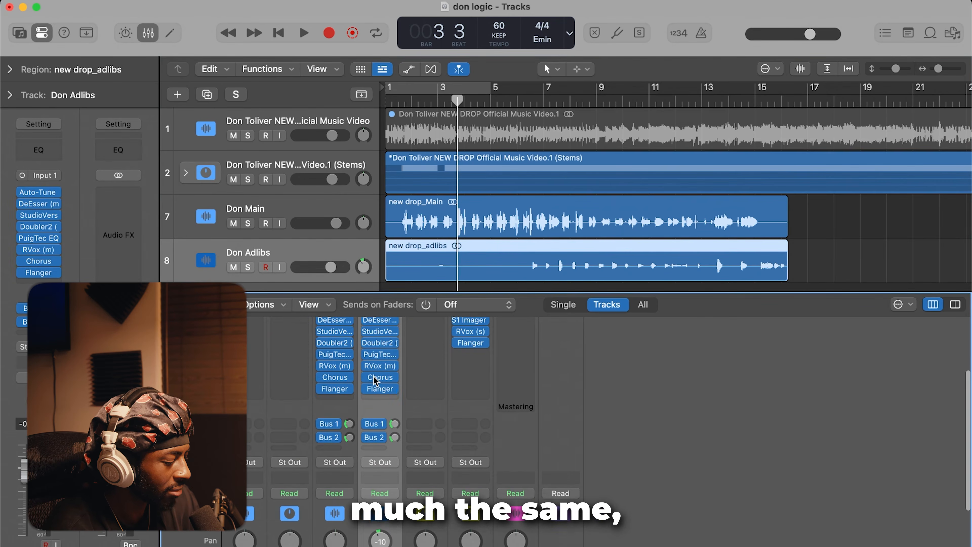
left_click(374, 378)
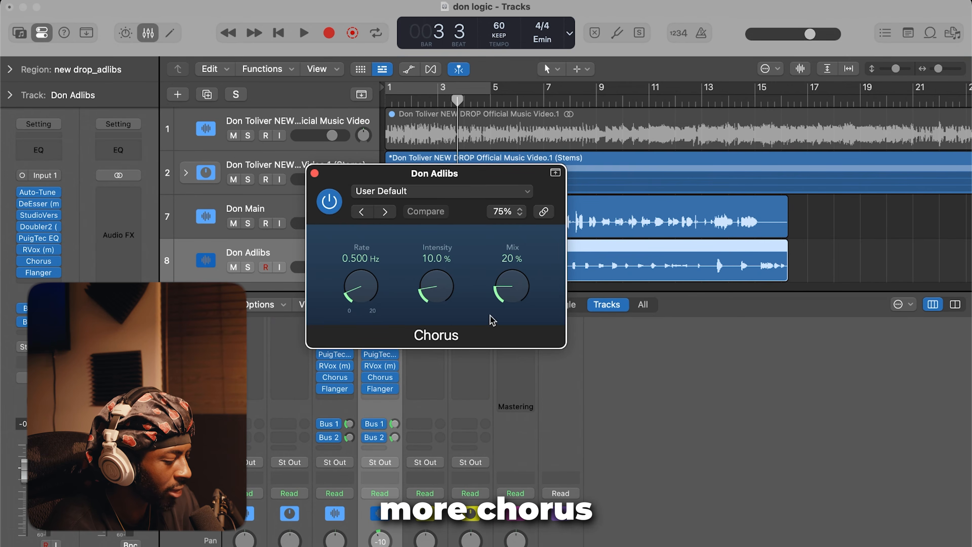
left_click(315, 173)
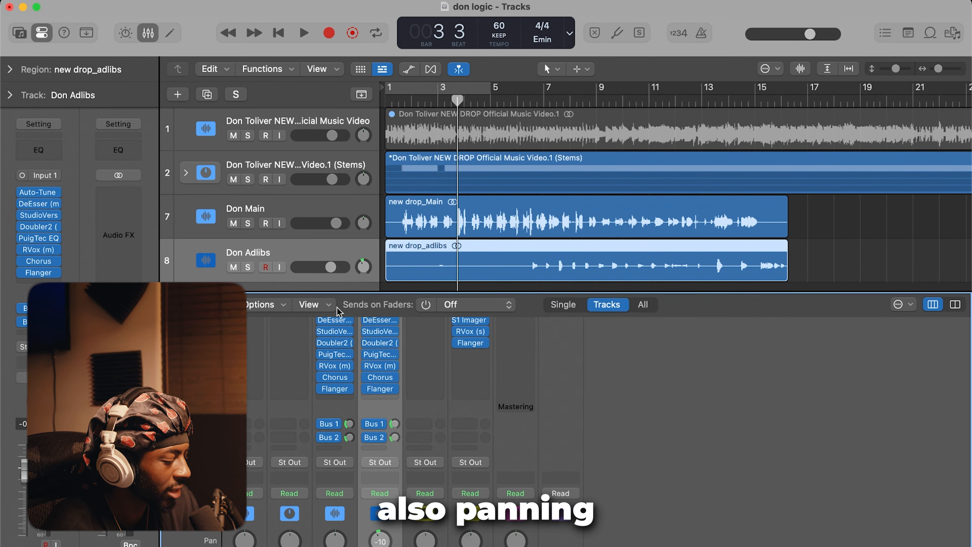
left_click(363, 266)
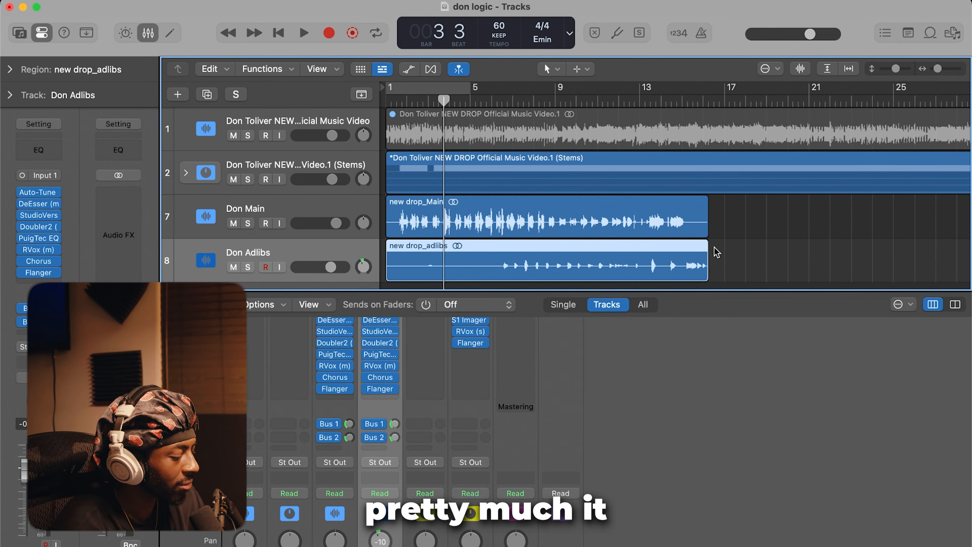
Step: Play the beat stems together with the Don Main and Don Adlibs vocals and stop playback
scroll(716, 252, "down", 3)
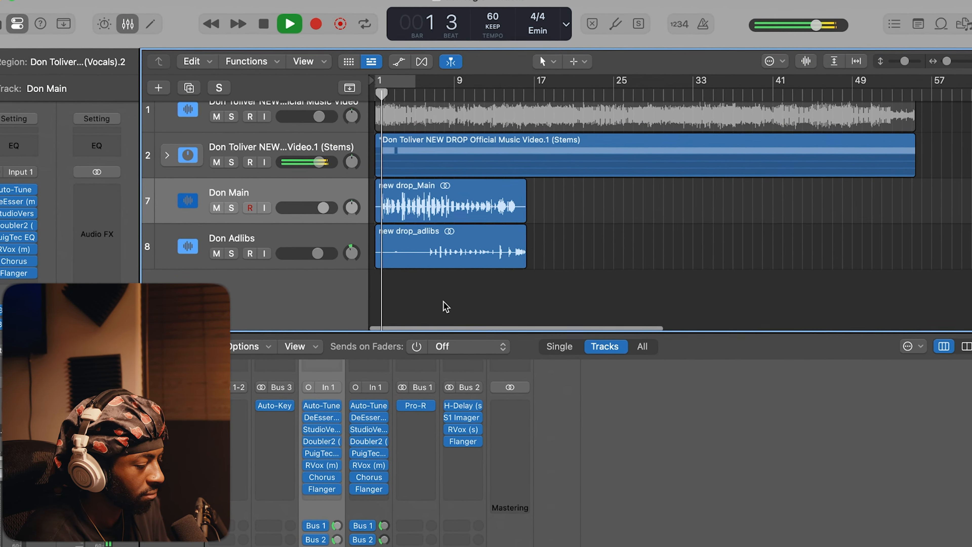
scroll(446, 306, "up", 1)
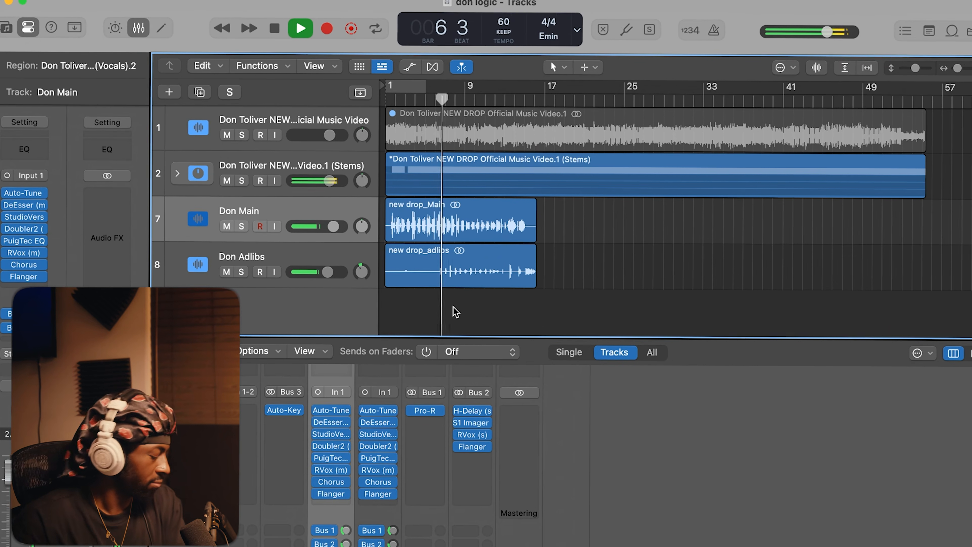
key("space")
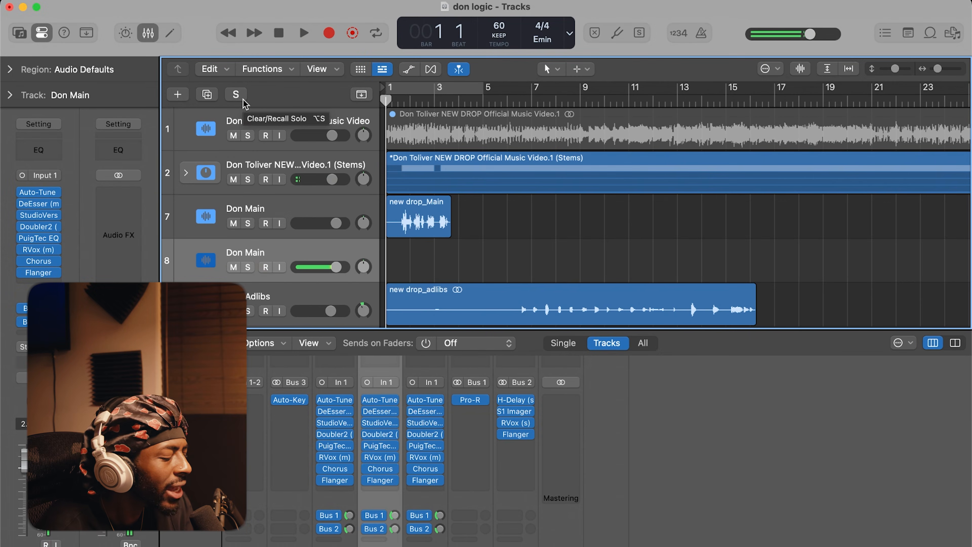
Step: Start recording a vocal take on the empty second Don Main track from bar 1
key("r")
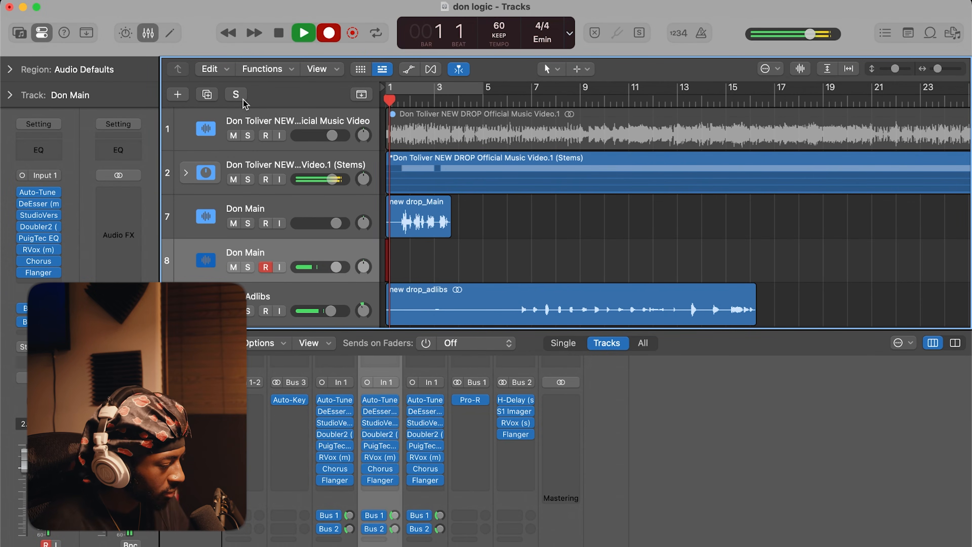